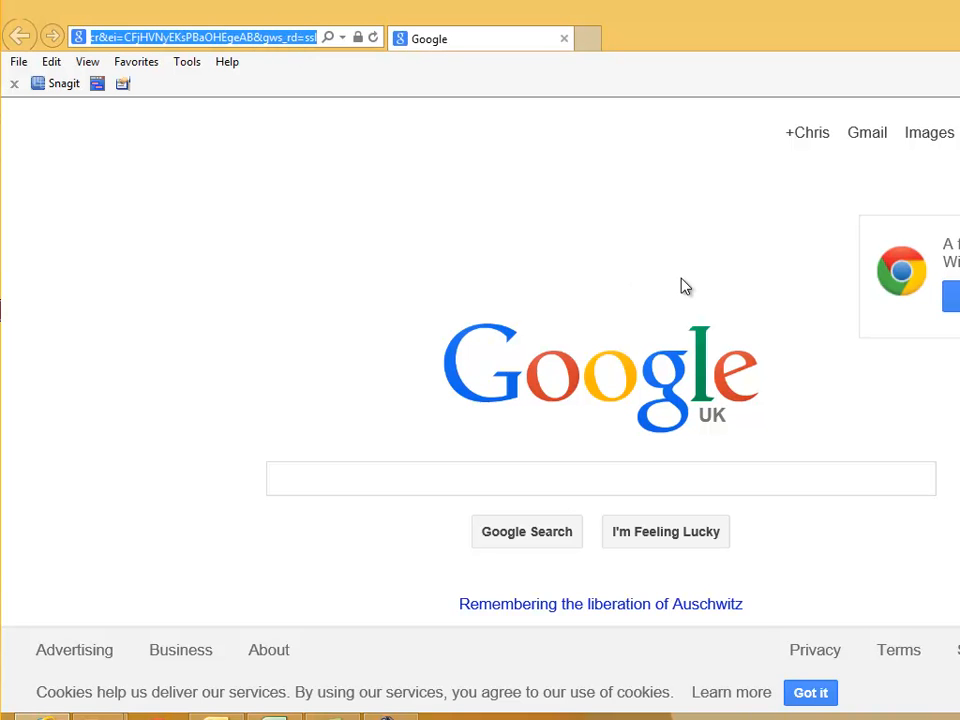
type("www")
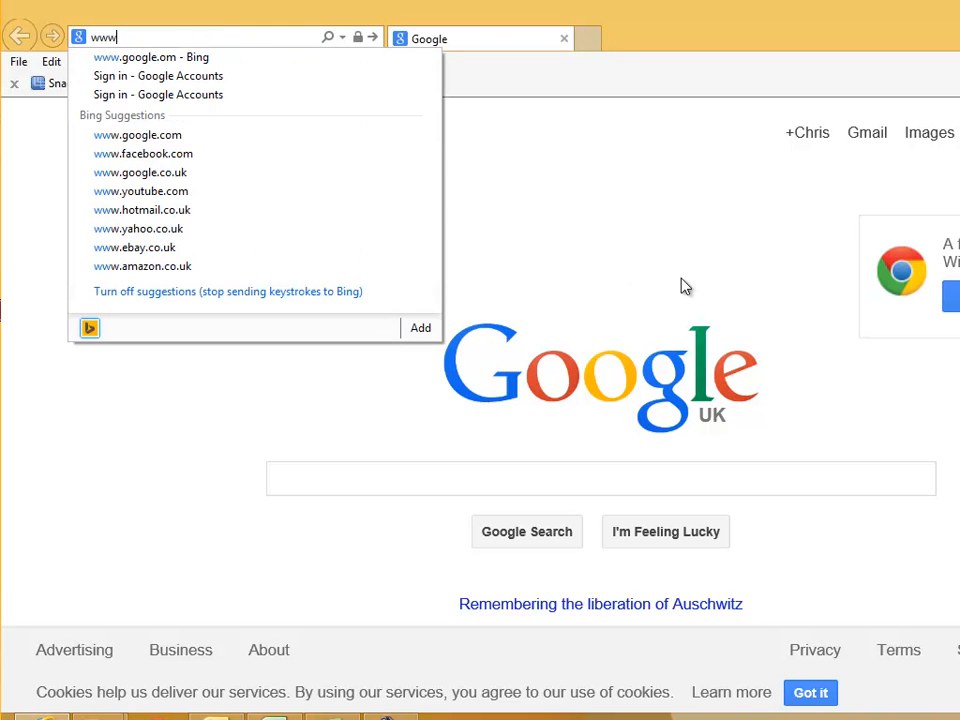
type(".padlet.com")
key("Return")
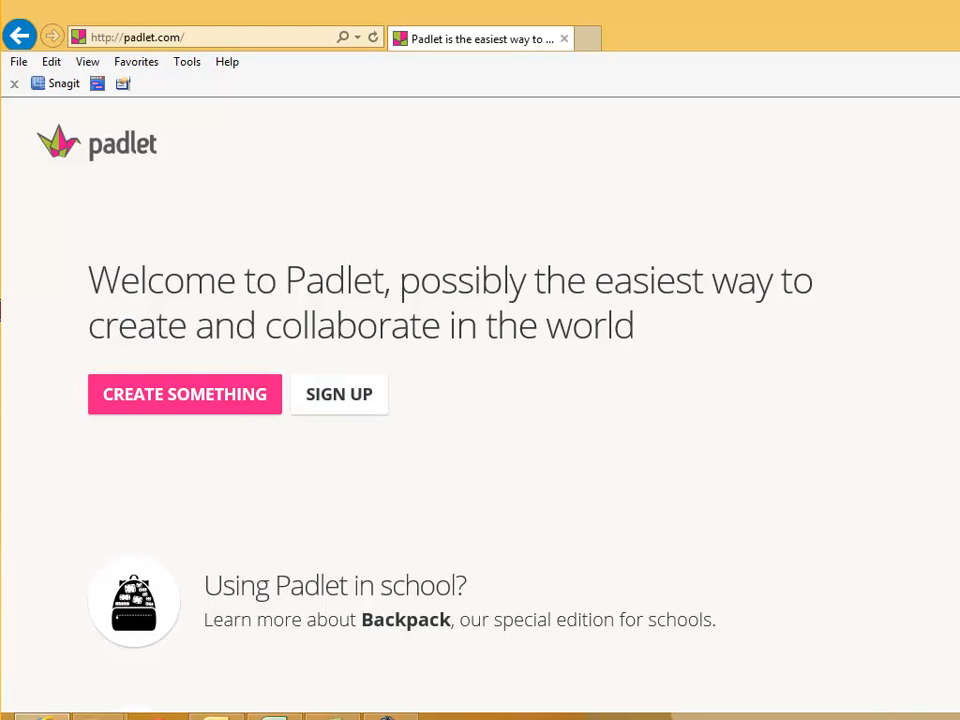
- Log in with the teacher account's e-mail and password, letting the browser remember the password
left_click(958, 143)
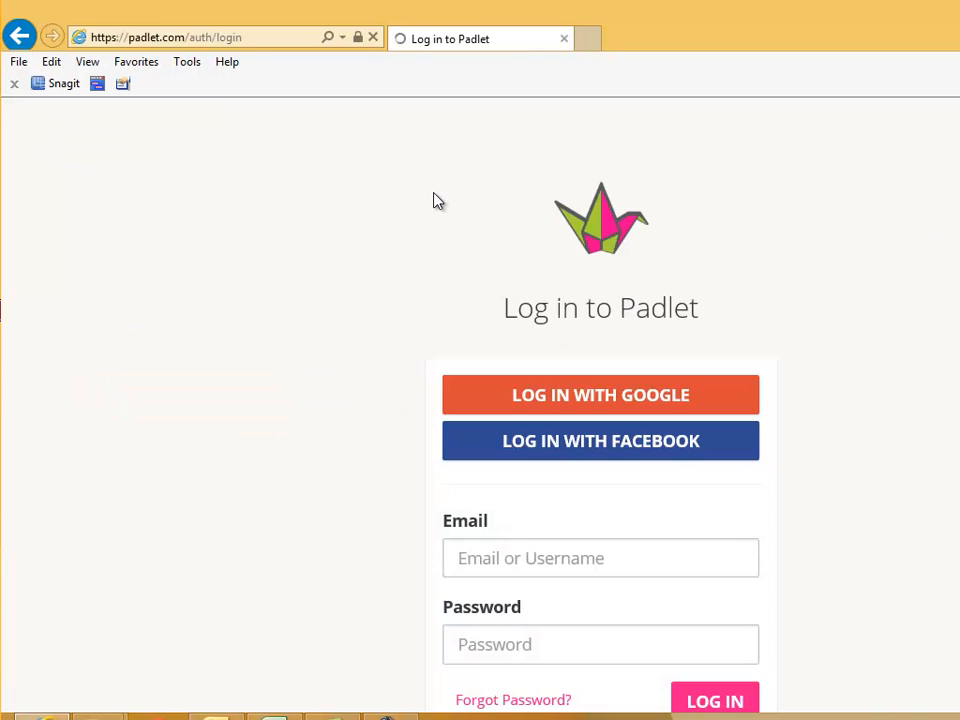
left_click(525, 561)
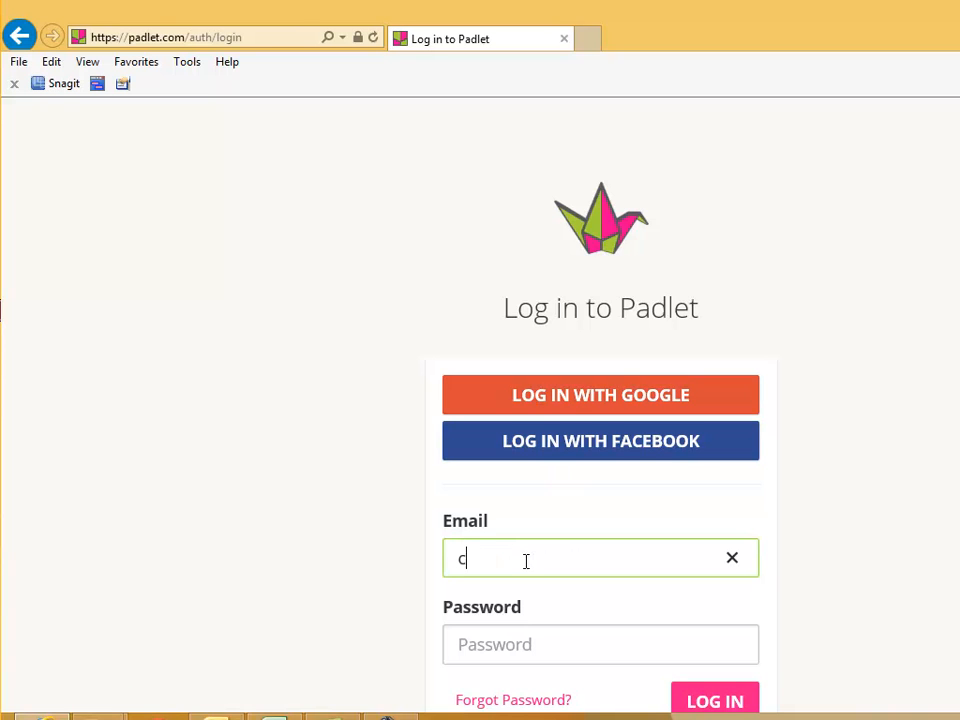
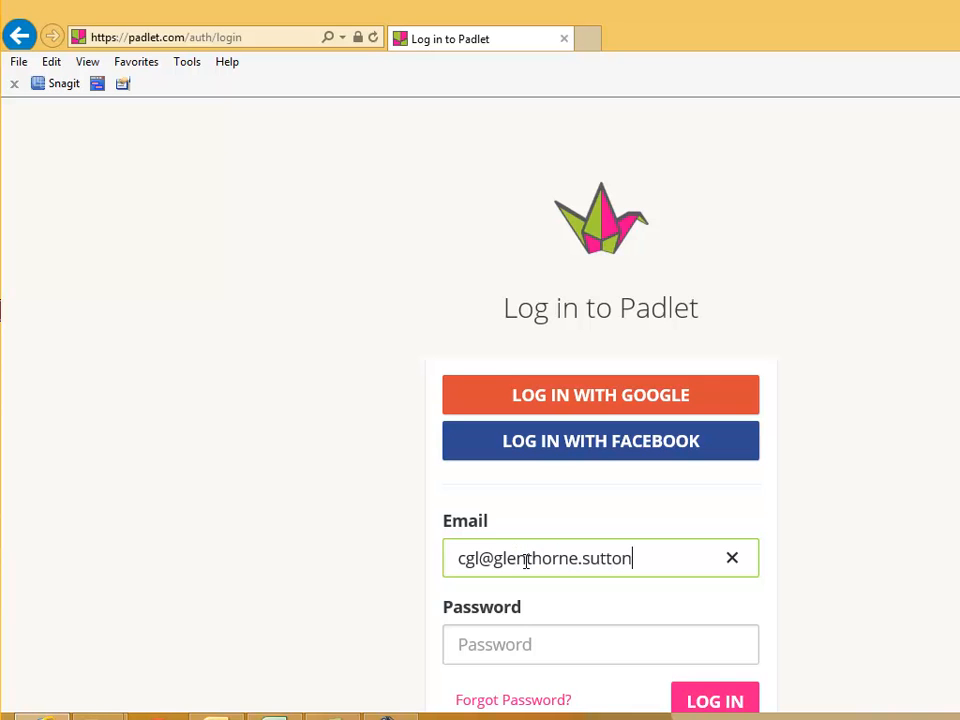
key("Tab")
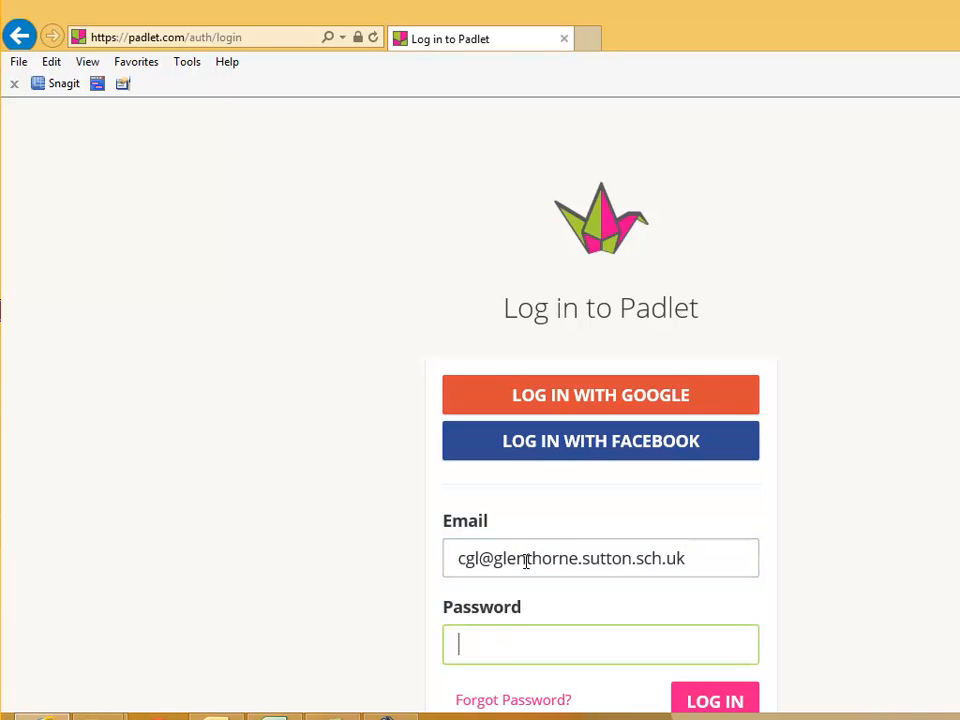
type("********")
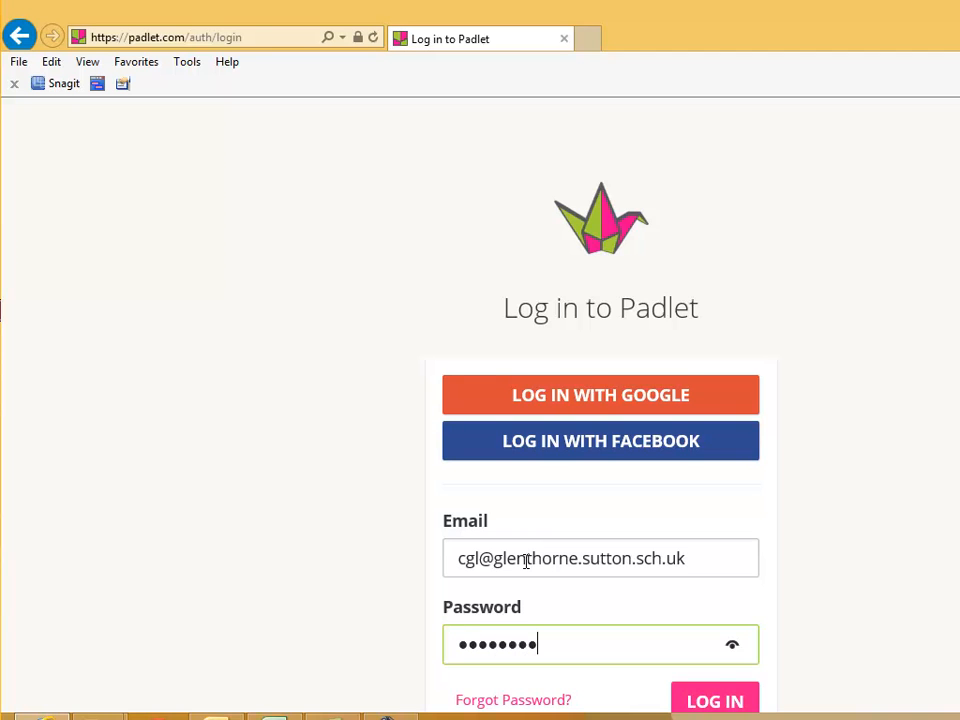
key("Return")
left_click(866, 694)
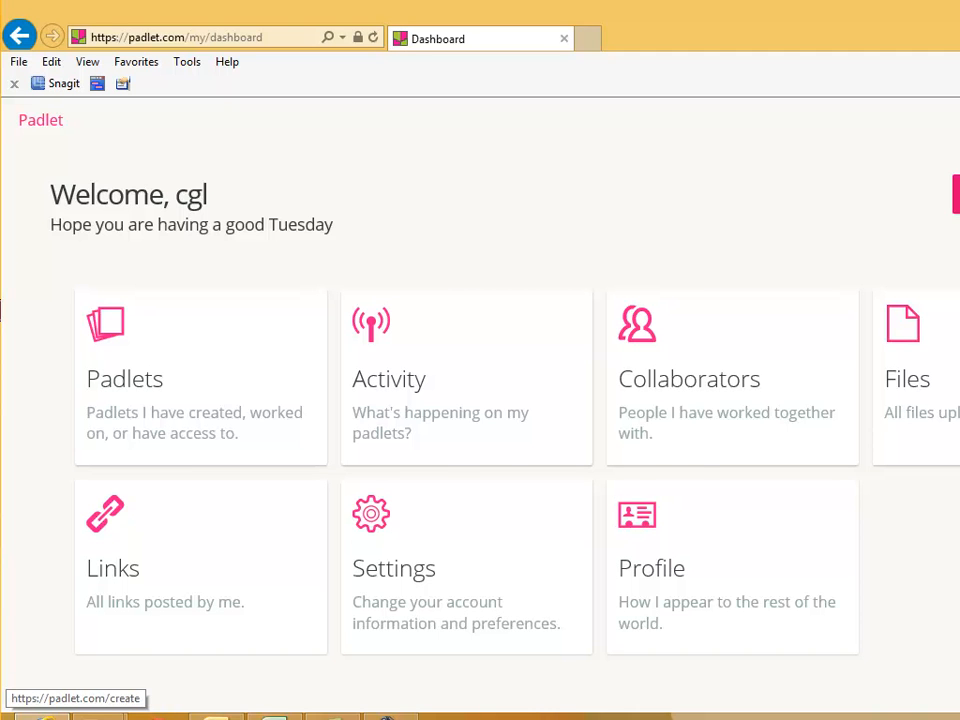
- Create a blank wall with the post 'What were the factors leading up to the second world war.', then move it left
left_click(955, 193)
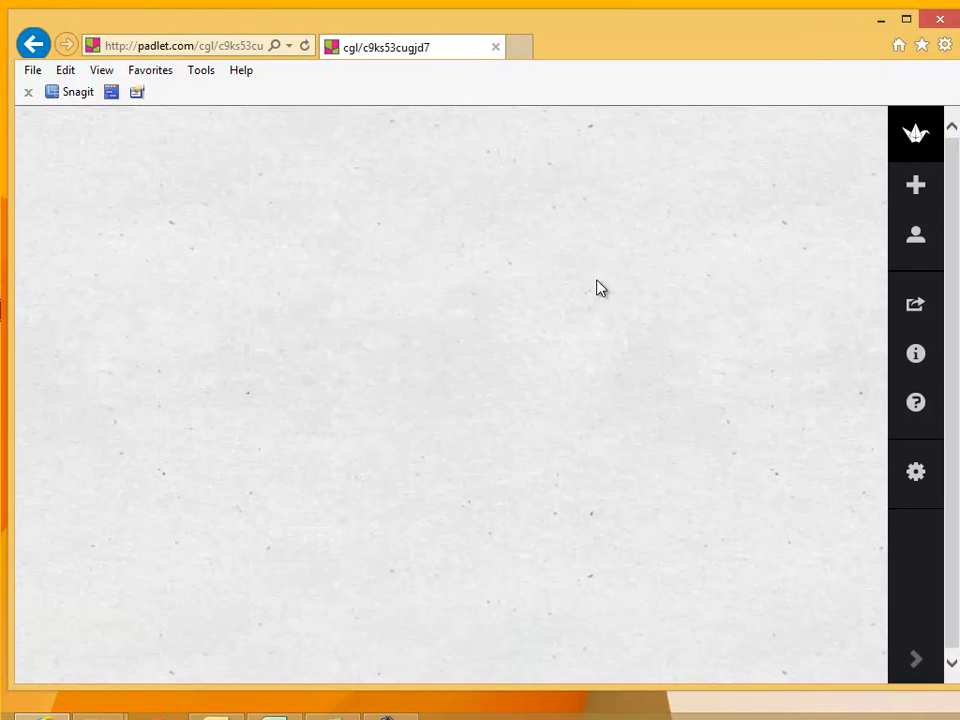
double_click(367, 337)
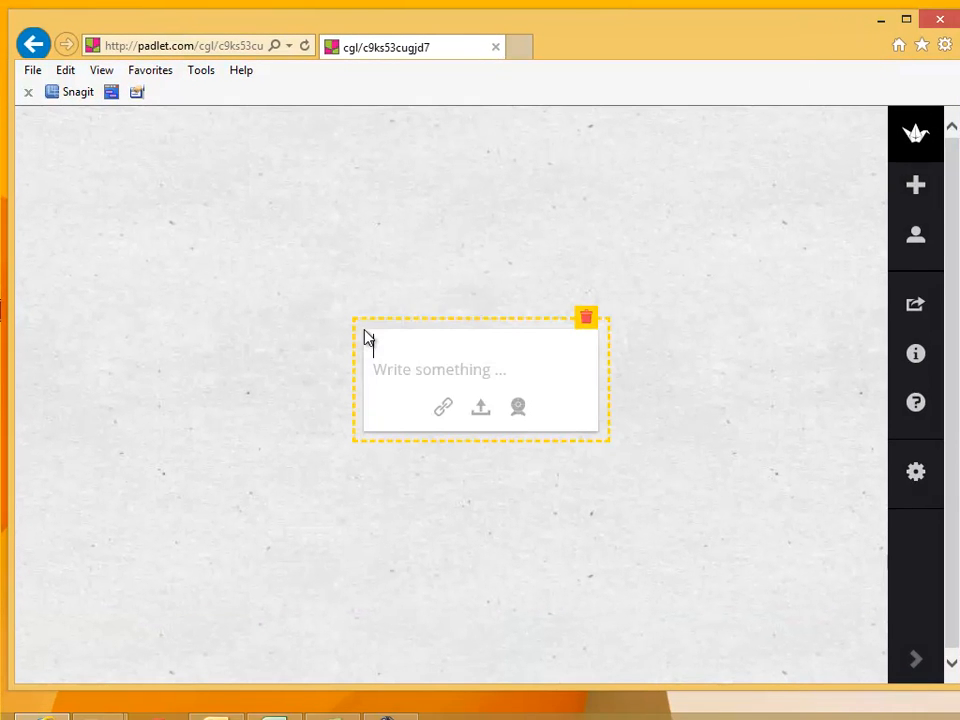
type("What were the fact")
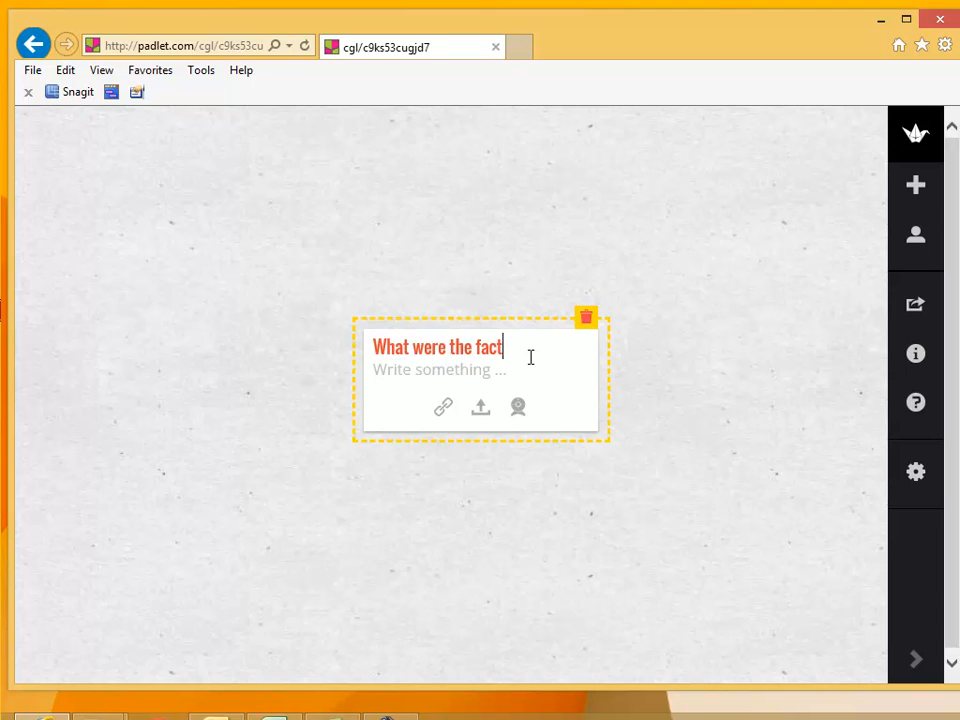
type("ors leading u")
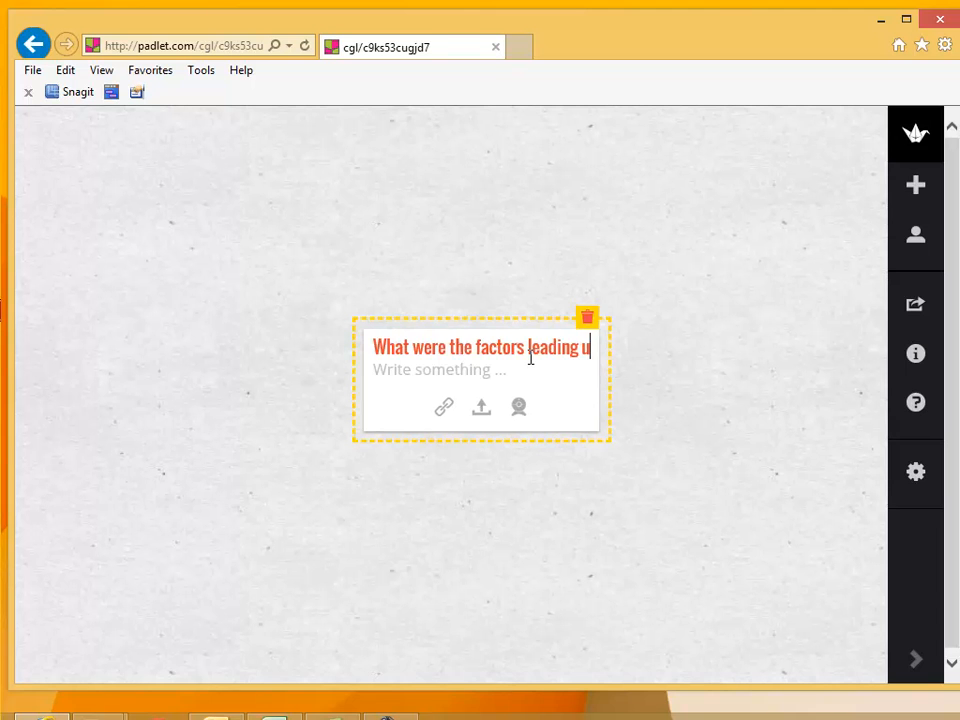
type("p to the s")
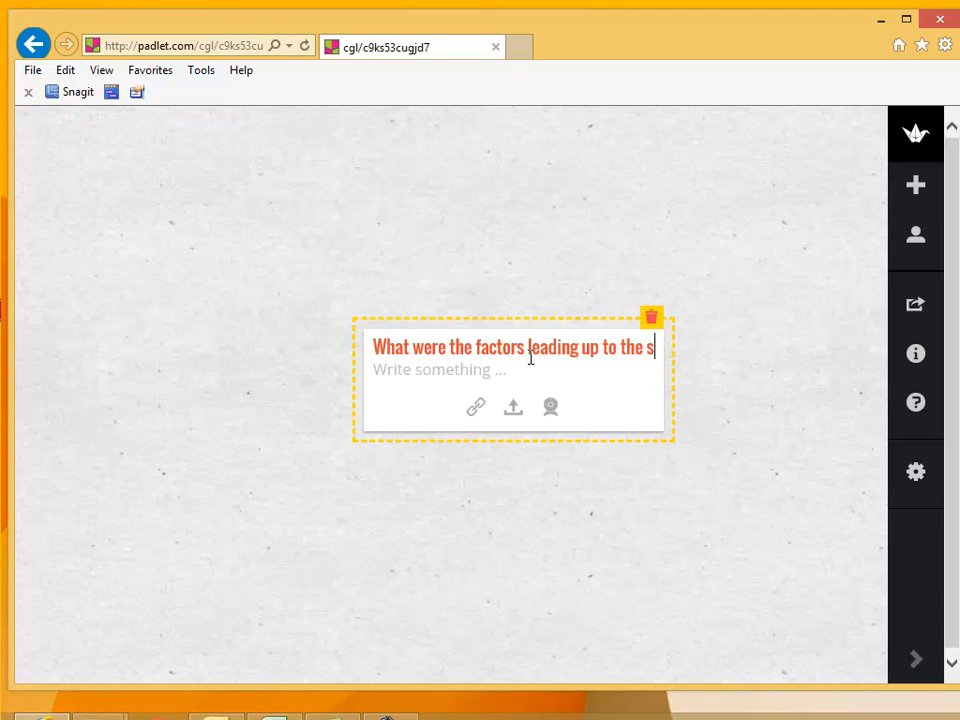
type("econd woerld war")
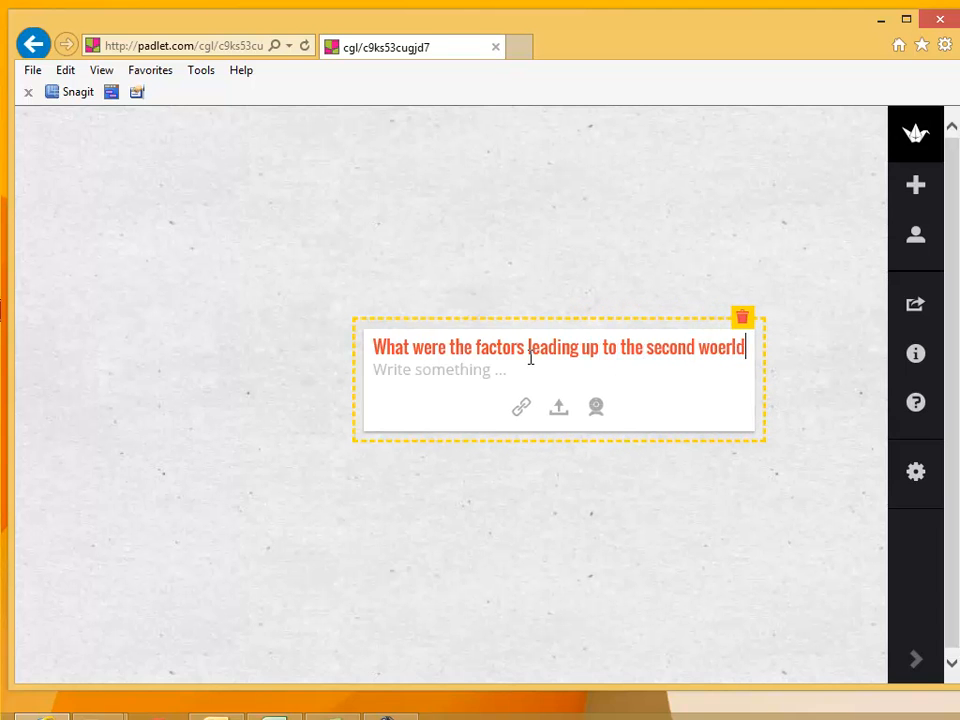
key("BackSpace")
key("BackSpace")
key("BackSpace")
key("BackSpace")
key("BackSpace")
key("BackSpace")
key("BackSpace")
key("BackSpace")
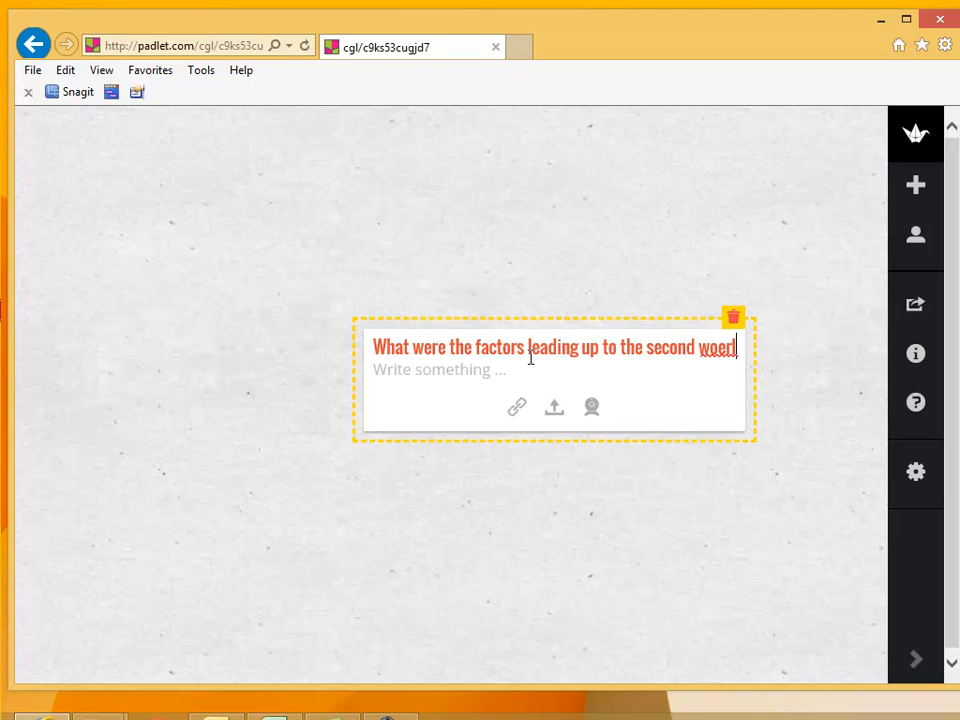
type("rld war.")
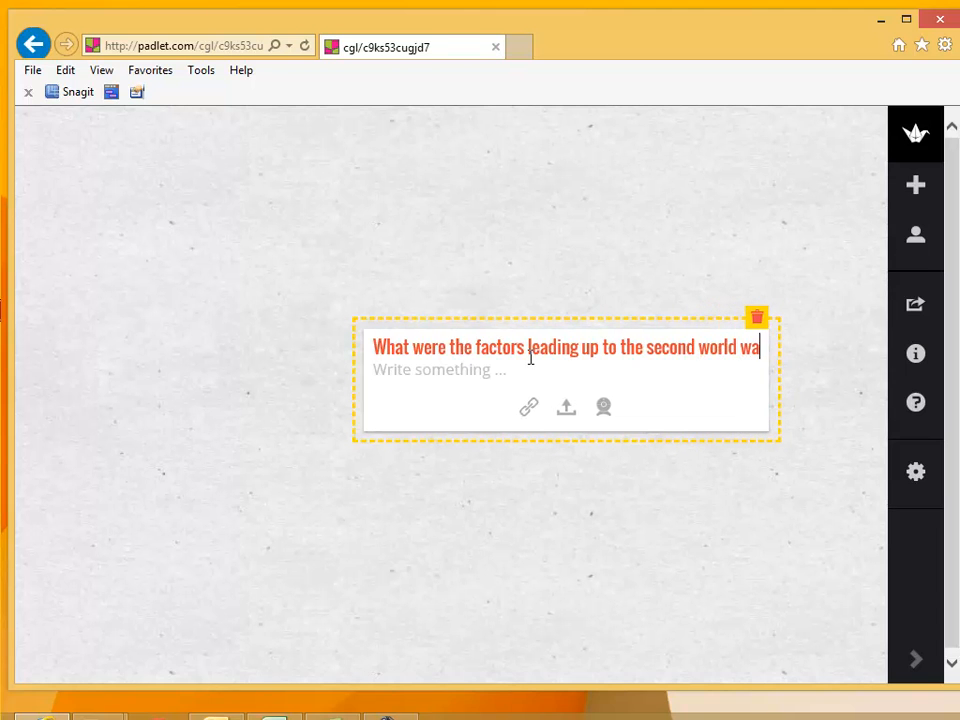
left_click(570, 515)
left_click_drag(729, 358, 612, 333)
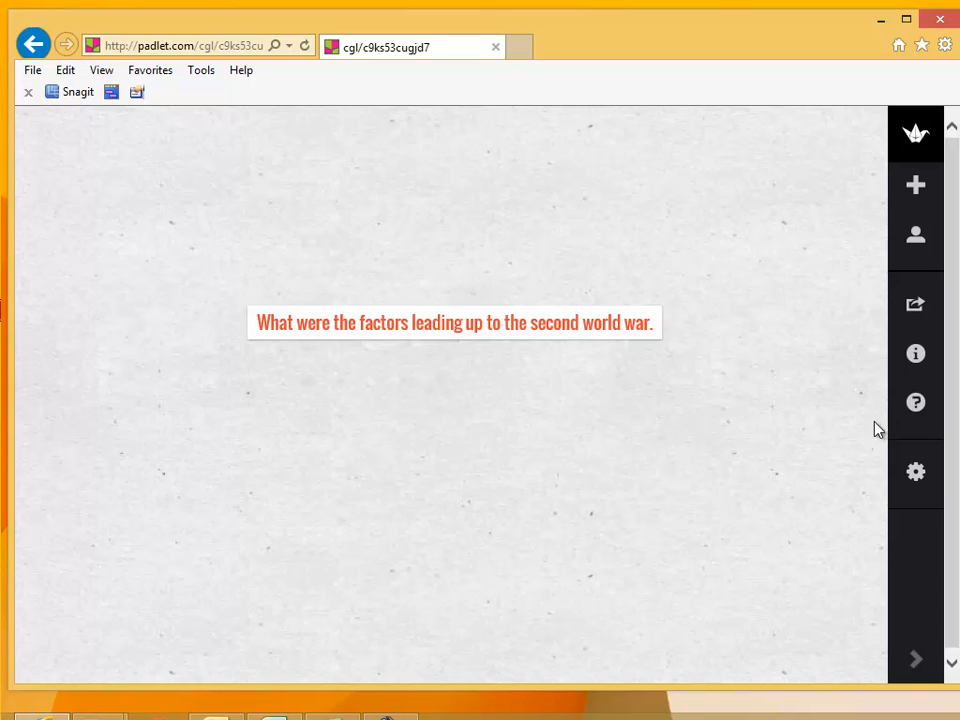
- Select the wall's mobile link in the share panel, then bring Outlook up full-screen
left_click(916, 306)
left_click_drag(952, 399, 940, 632)
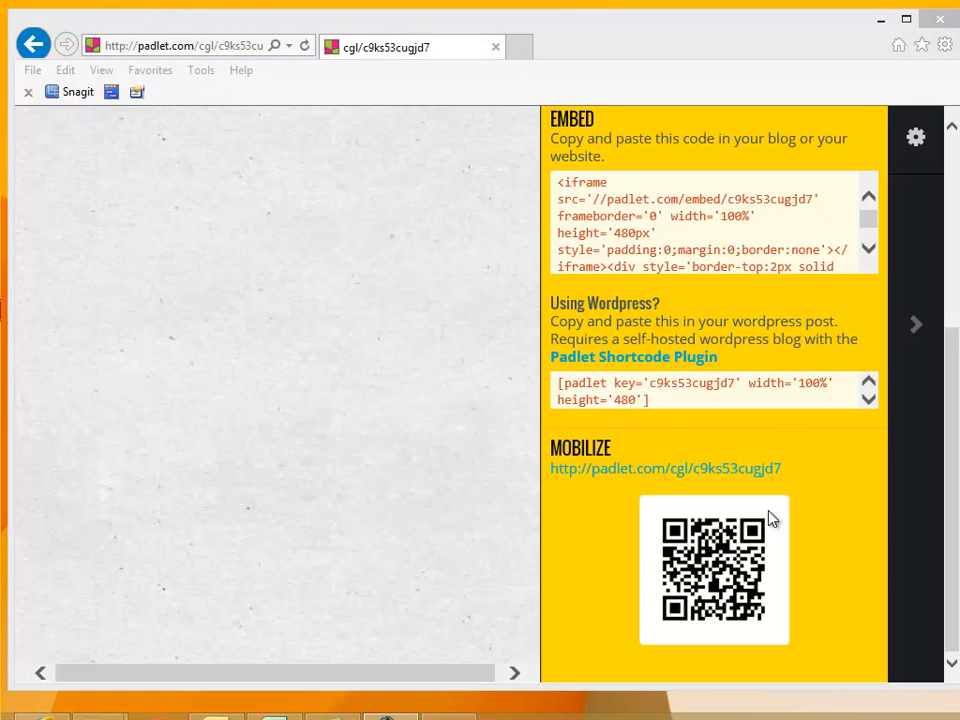
left_click_drag(790, 475, 553, 473)
key("ctrl+c")
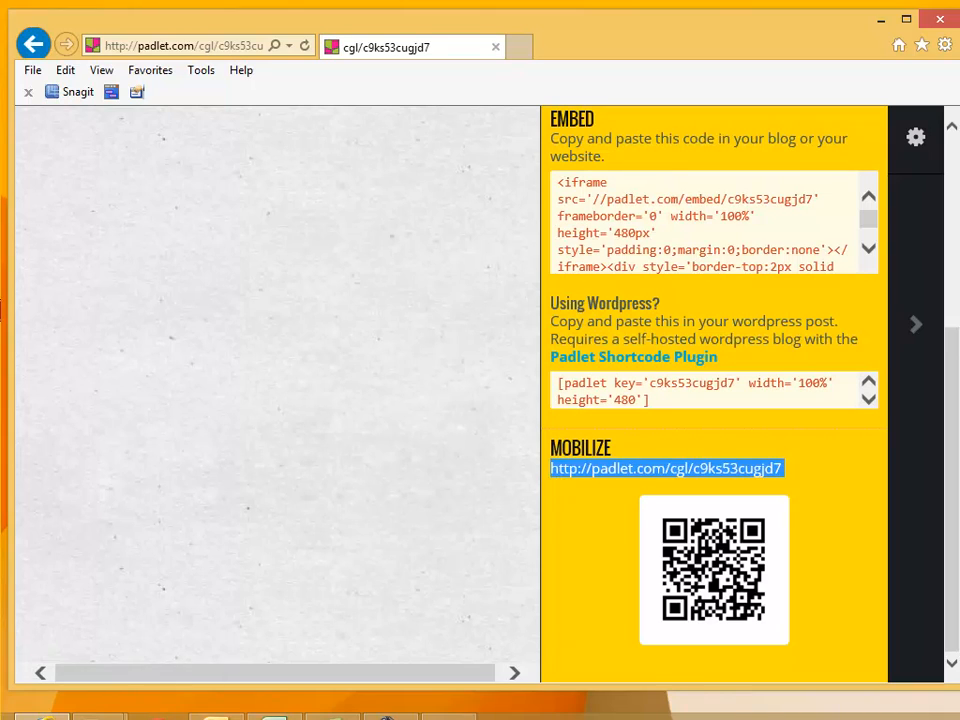
left_click(214, 718)
mouse_move(0, 12)
left_mouse_down()
mouse_move(660, 10)
mouse_move(3, 4)
left_mouse_up()
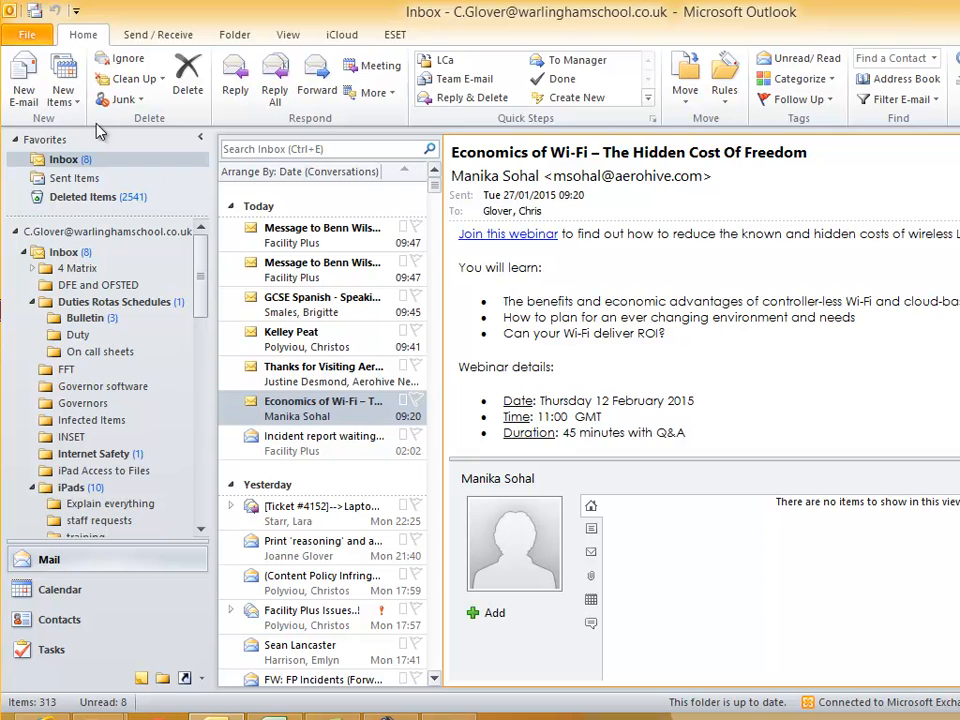
- Send a colleague a subject-less e-mail containing the pasted wall link, then move Outlook aside
left_click(20, 88)
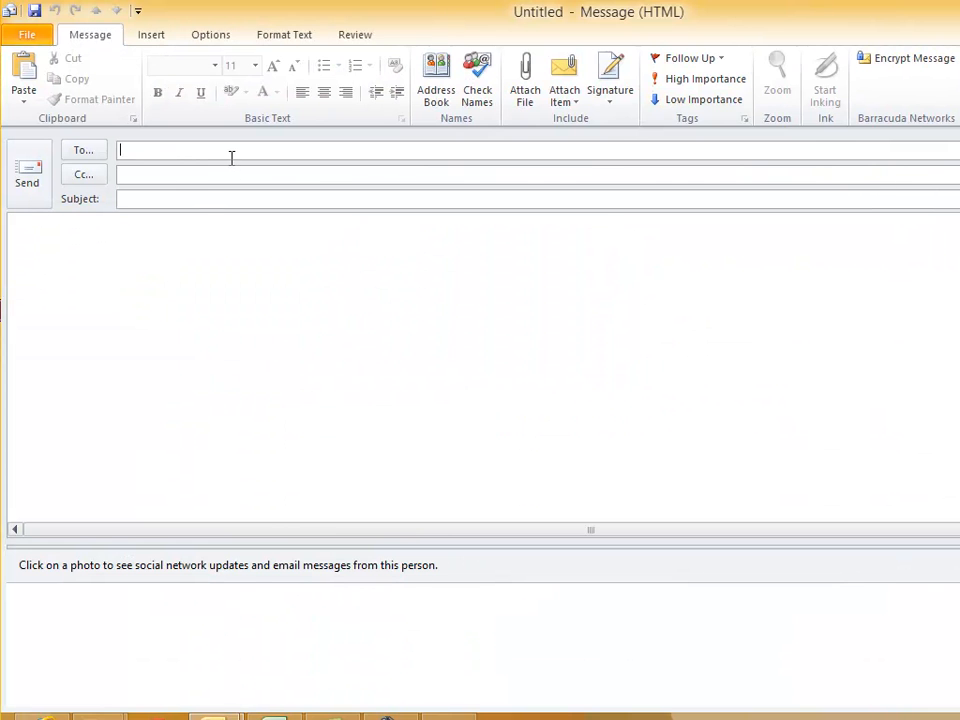
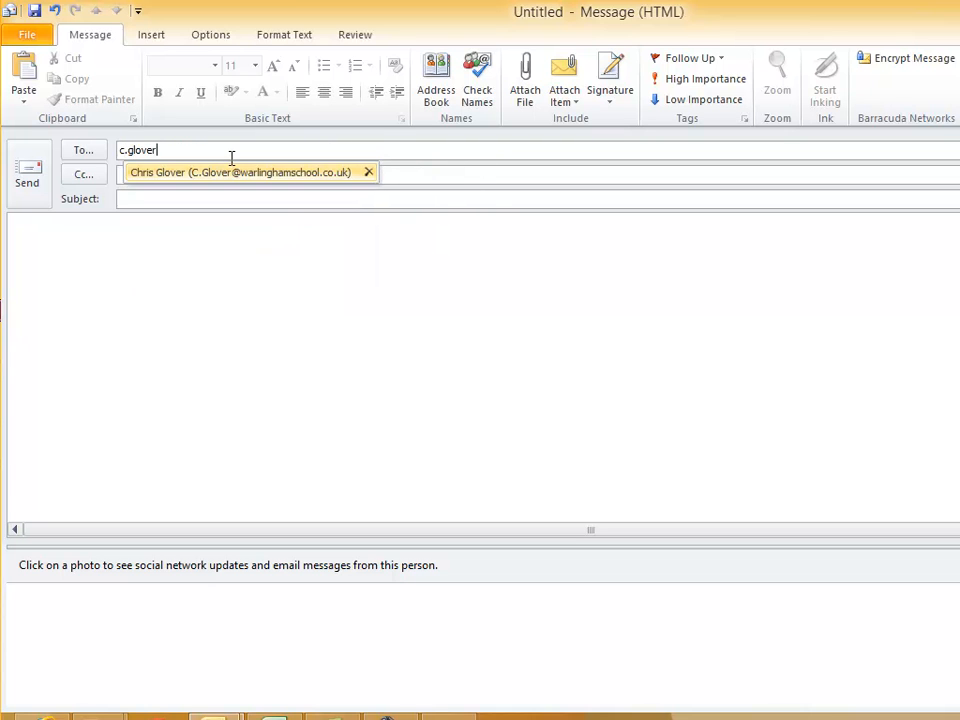
key("Return")
key("Tab")
key("Tab")
key("Tab")
key("ctrl+v")
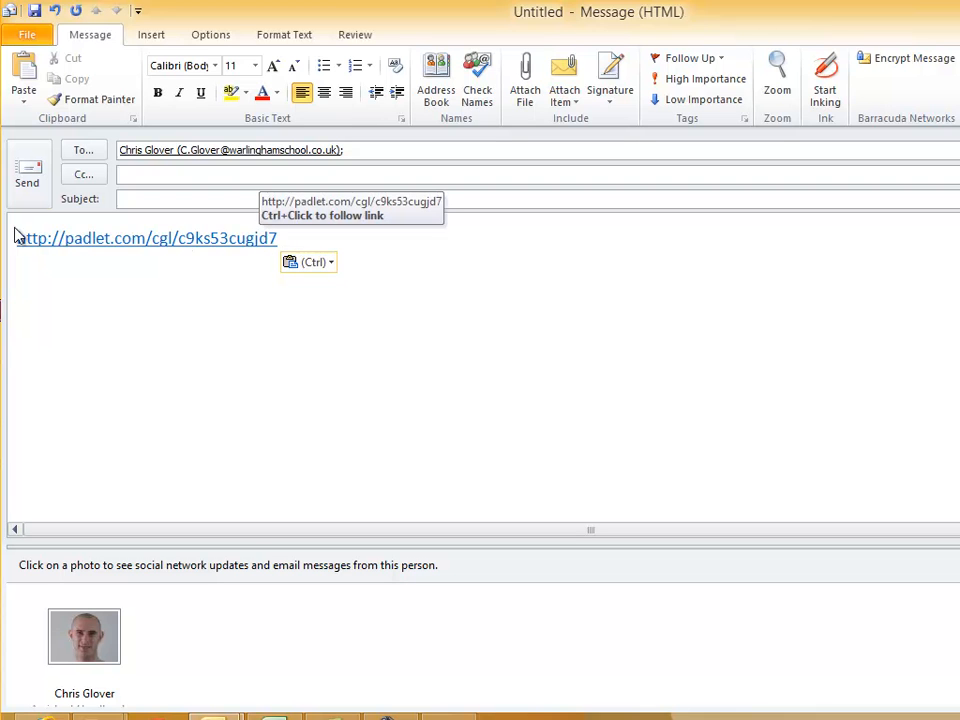
left_click(27, 185)
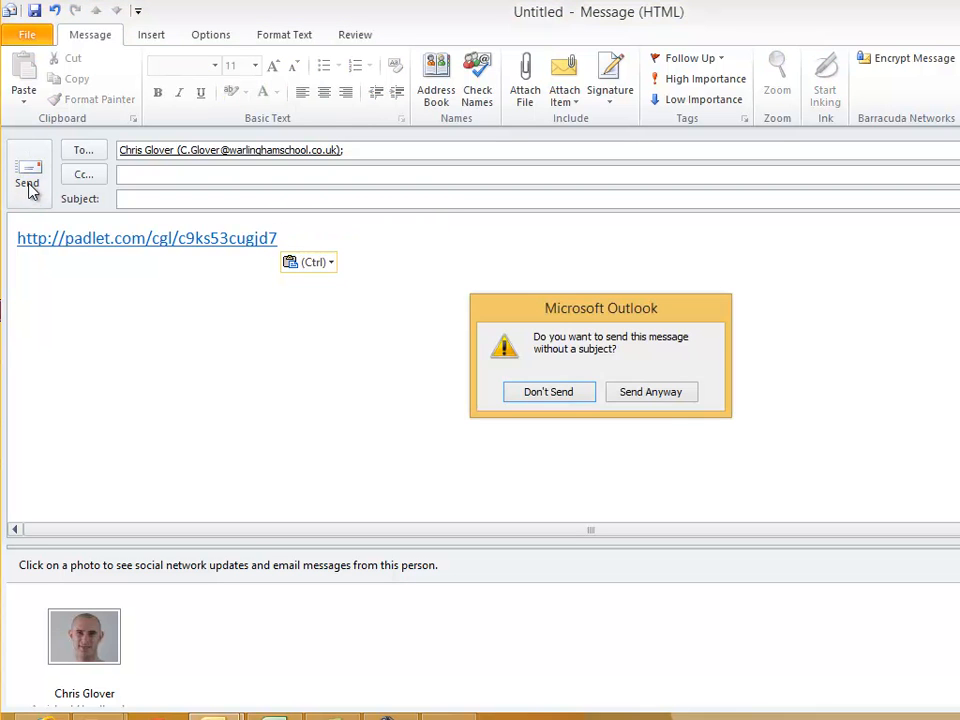
left_click(654, 398)
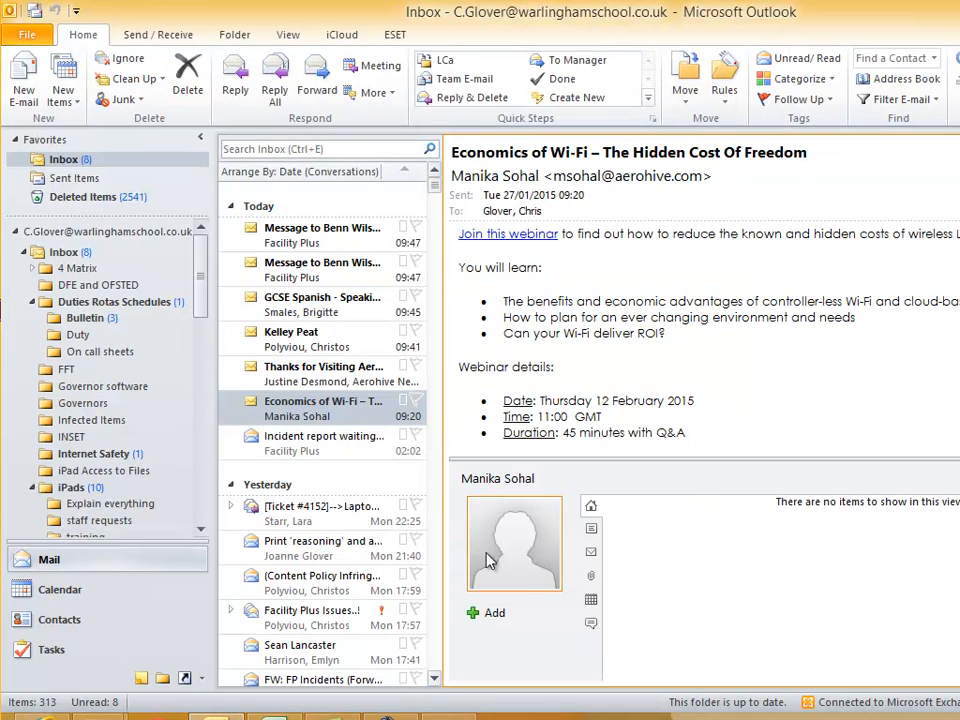
left_click_drag(552, 6, 0, 280)
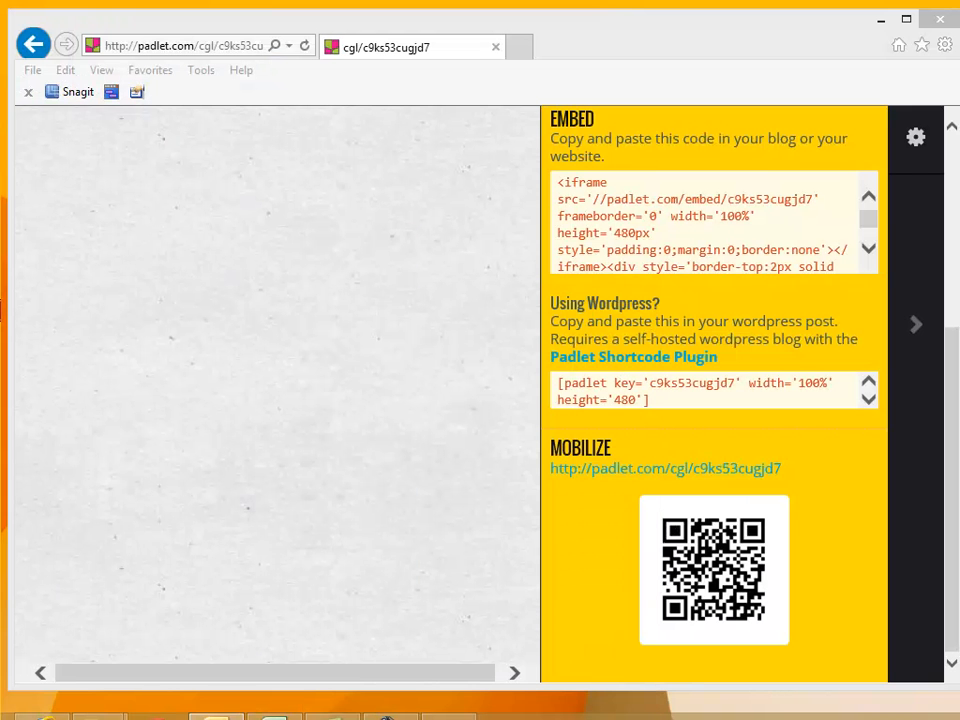
- Bring the AirServer mirror of the iPad to the front
left_click(449, 715)
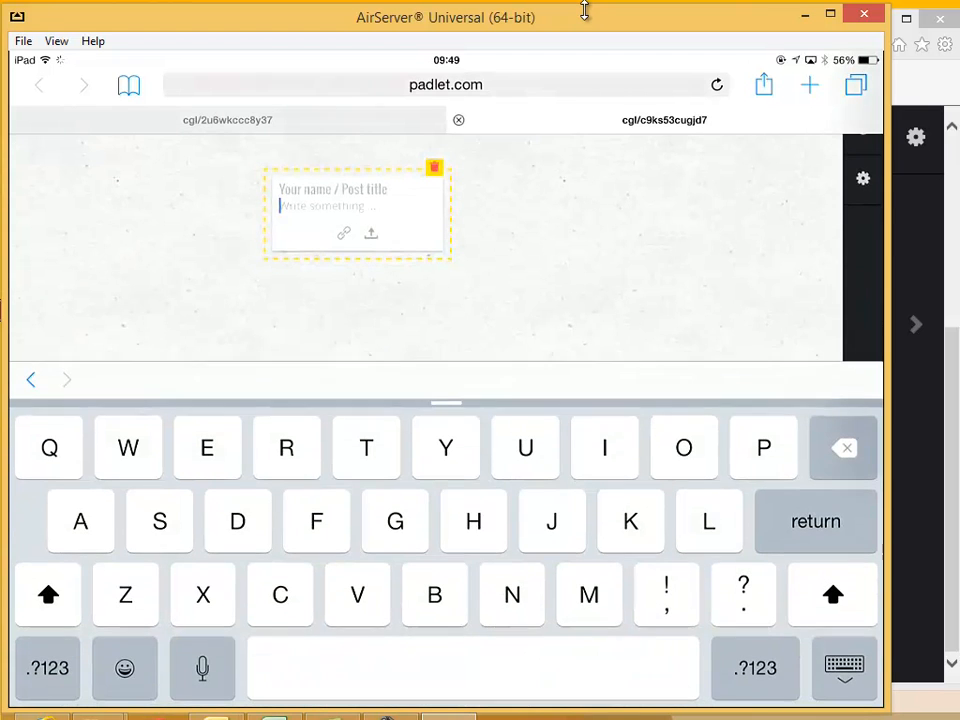
- From the iPad, post 'I don't know but I know hitler was in power', fixing the 'hitter' typo
type("I don't know ")
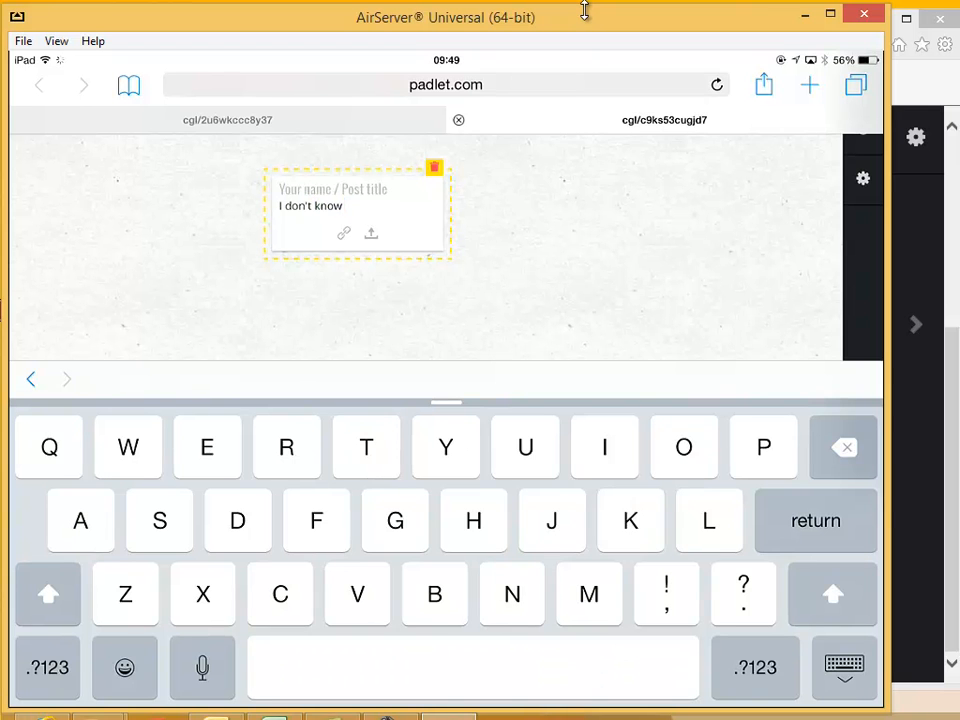
type("but I know")
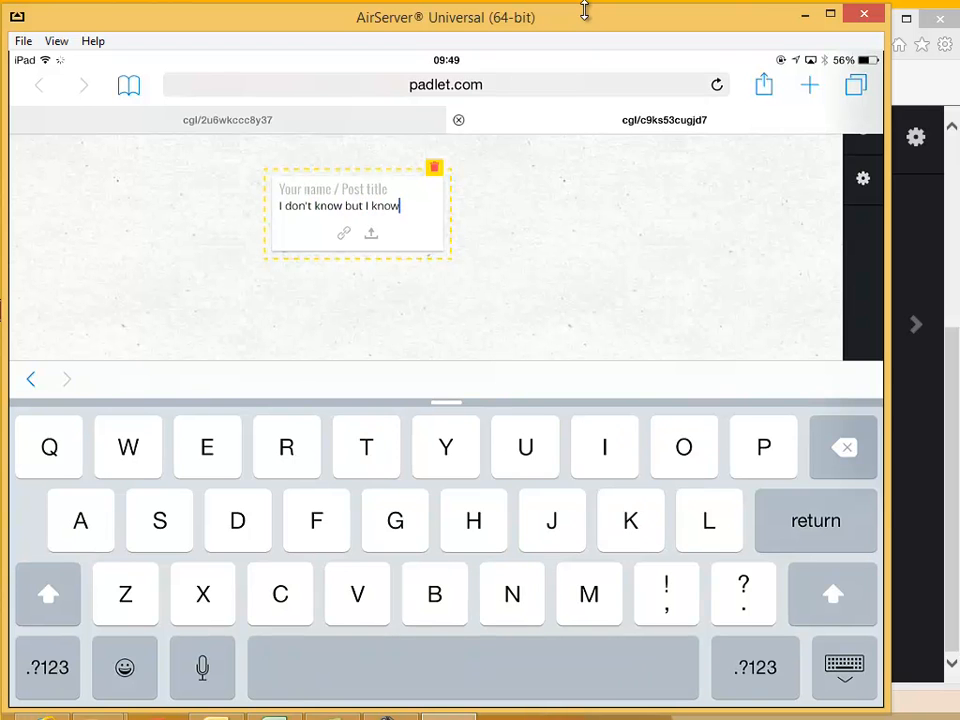
type(" hitter was")
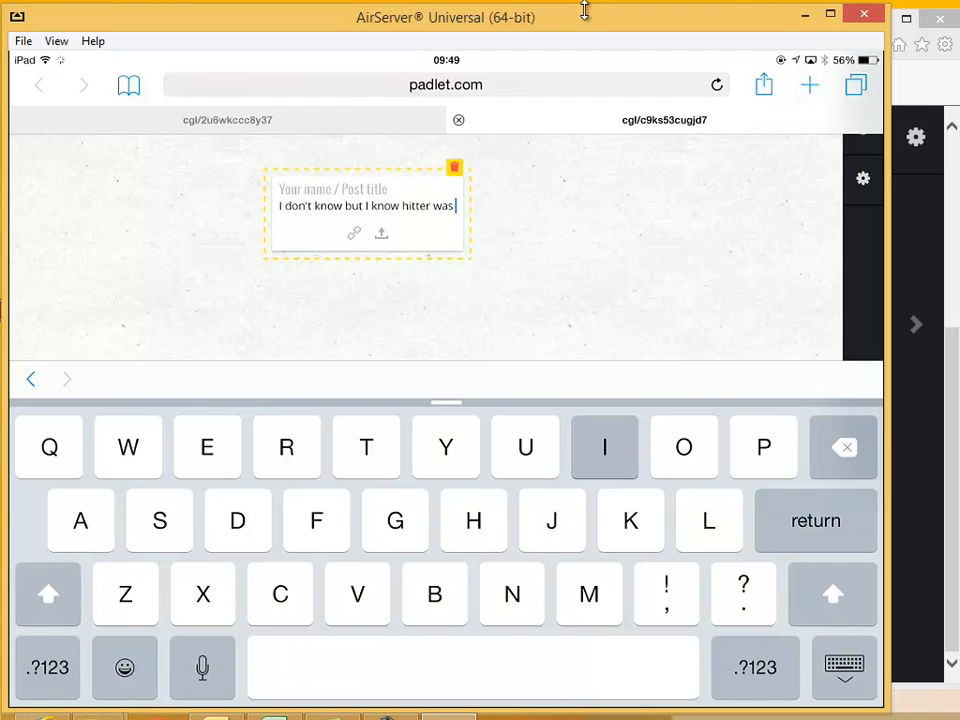
type(" in power")
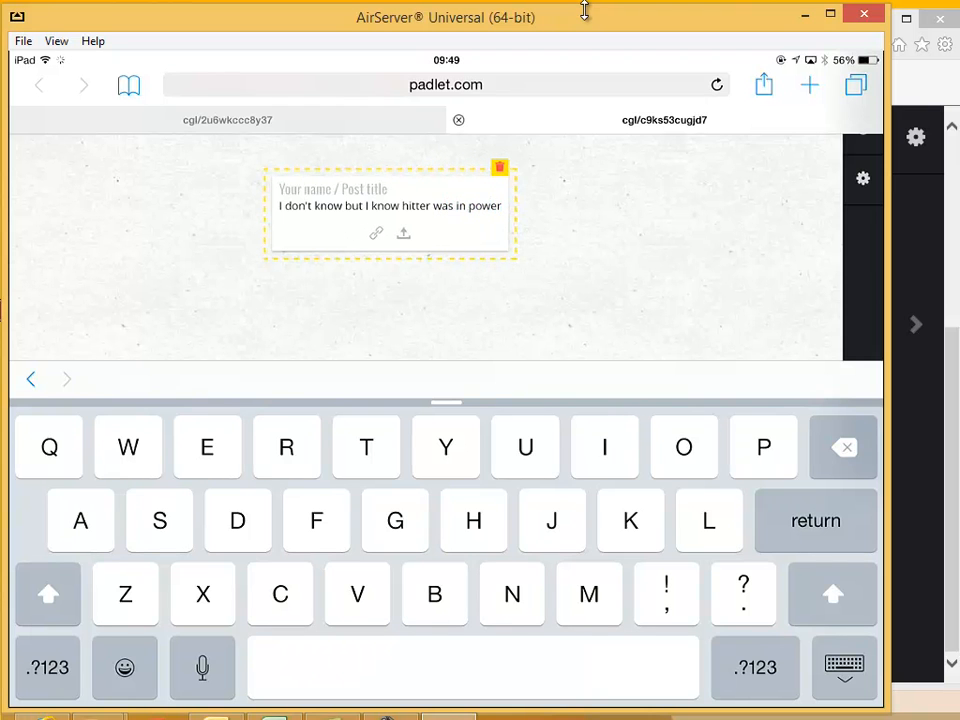
key("BackSpace")
key("BackSpace")
key("BackSpace")
key("BackSpace")
key("BackSpace")
key("BackSpace")
key("BackSpace")
key("BackSpace")
key("BackSpace")
key("BackSpace")
key("BackSpace")
key("BackSpace")
key("BackSpace")
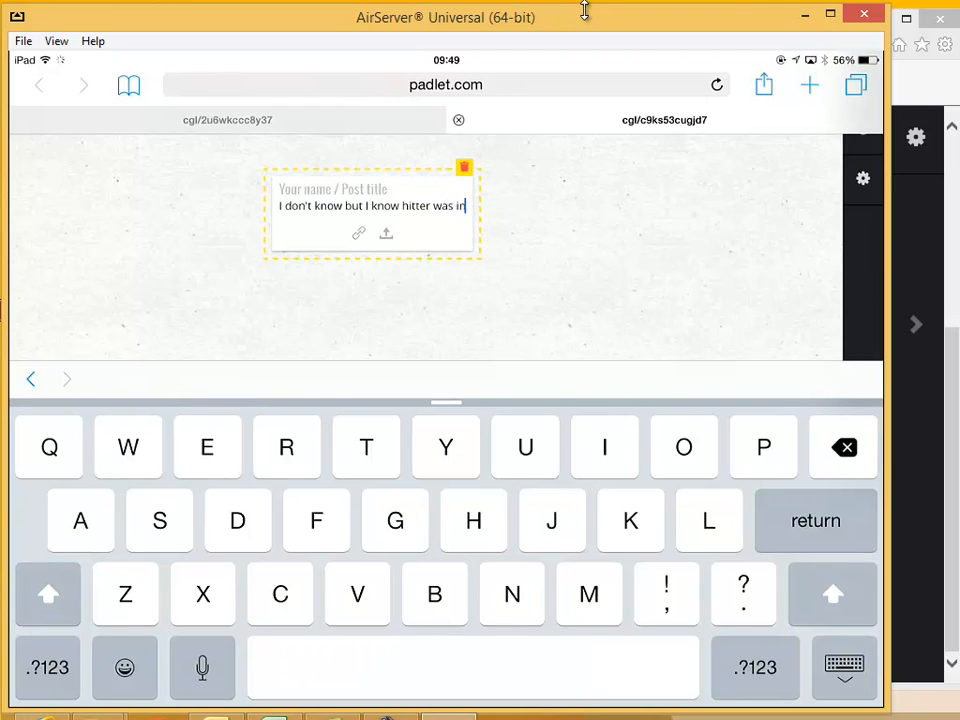
key("BackSpace")
key("BackSpace")
key("BackSpace")
type("ler was in power")
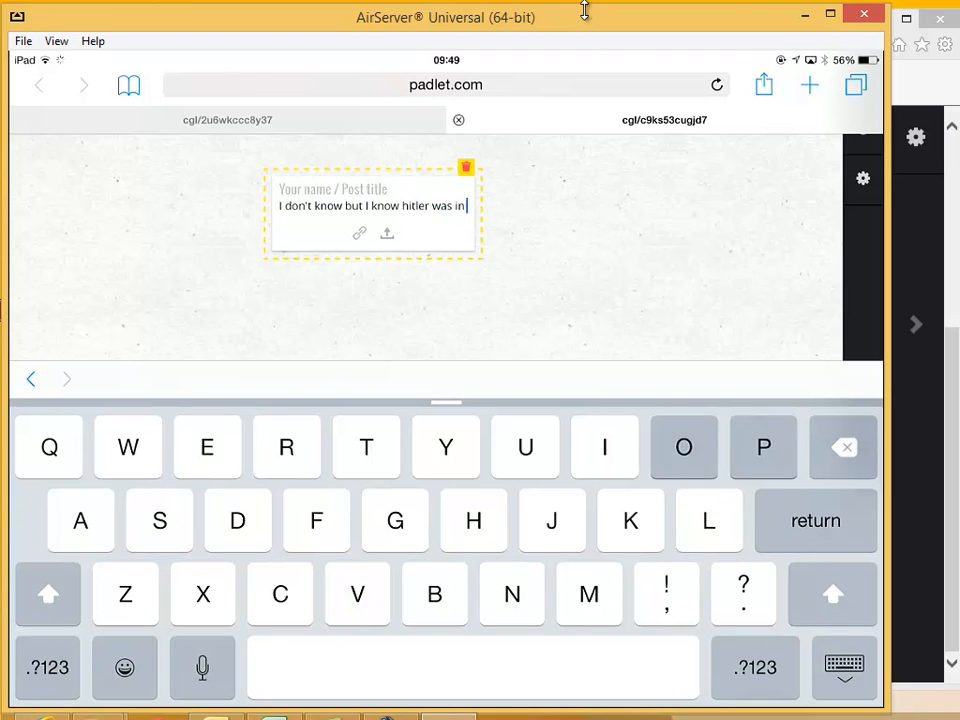
key("Return")
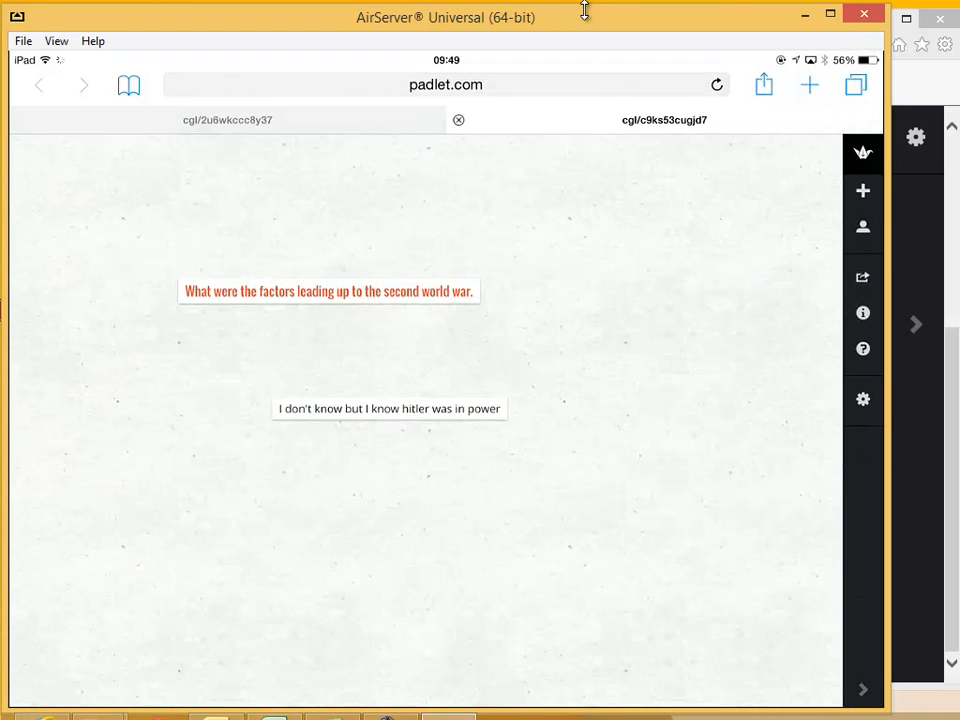
left_click_drag(618, 18, 613, 565)
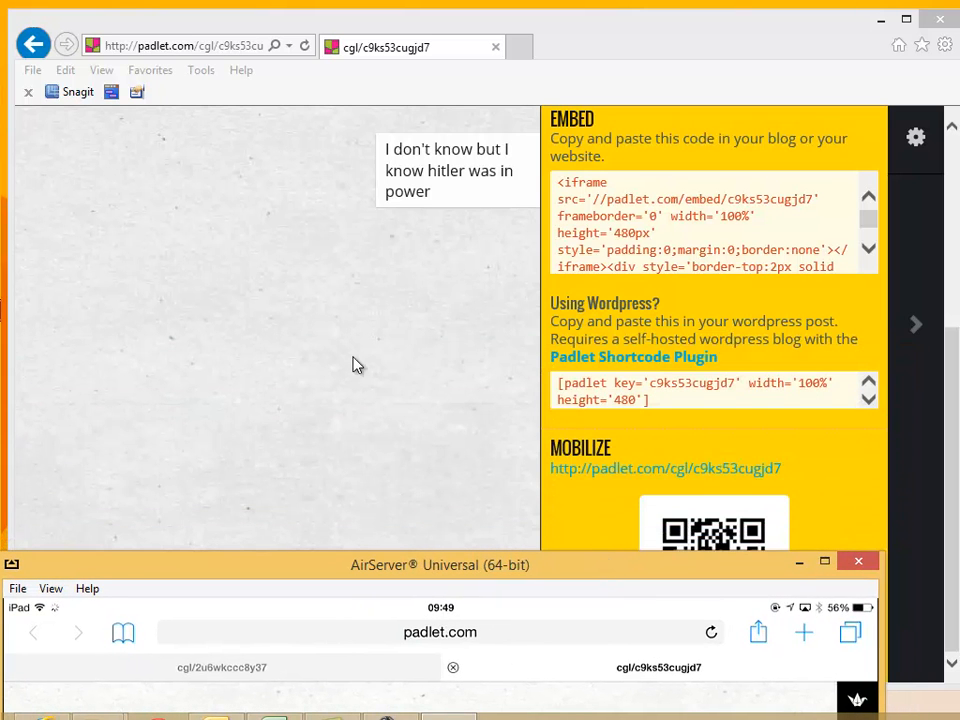
- Close the share panel and open the wall's Privacy settings, showing Hidden Link with Can Write
left_click_drag(953, 336, 953, 136)
left_click(927, 307)
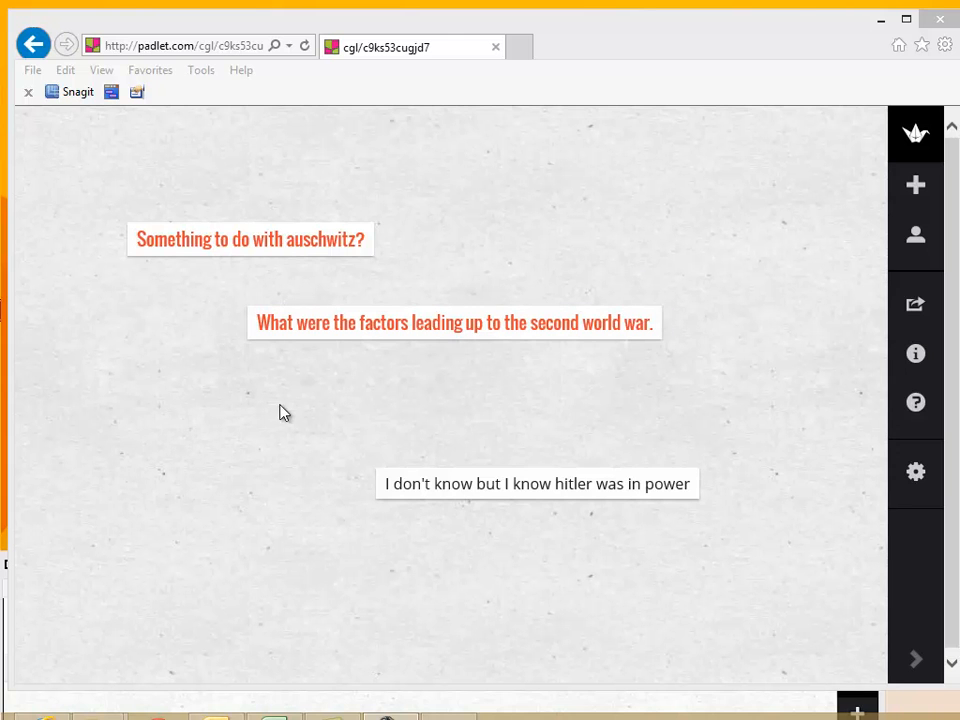
left_click(716, 35)
left_click_drag(716, 35, 703, 21)
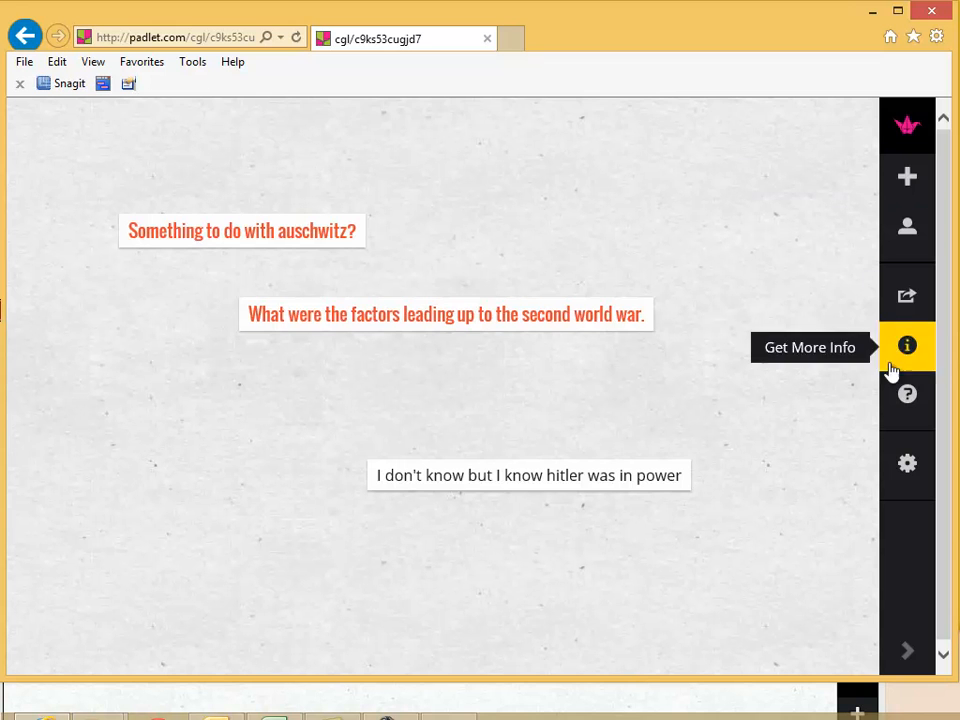
left_click(905, 466)
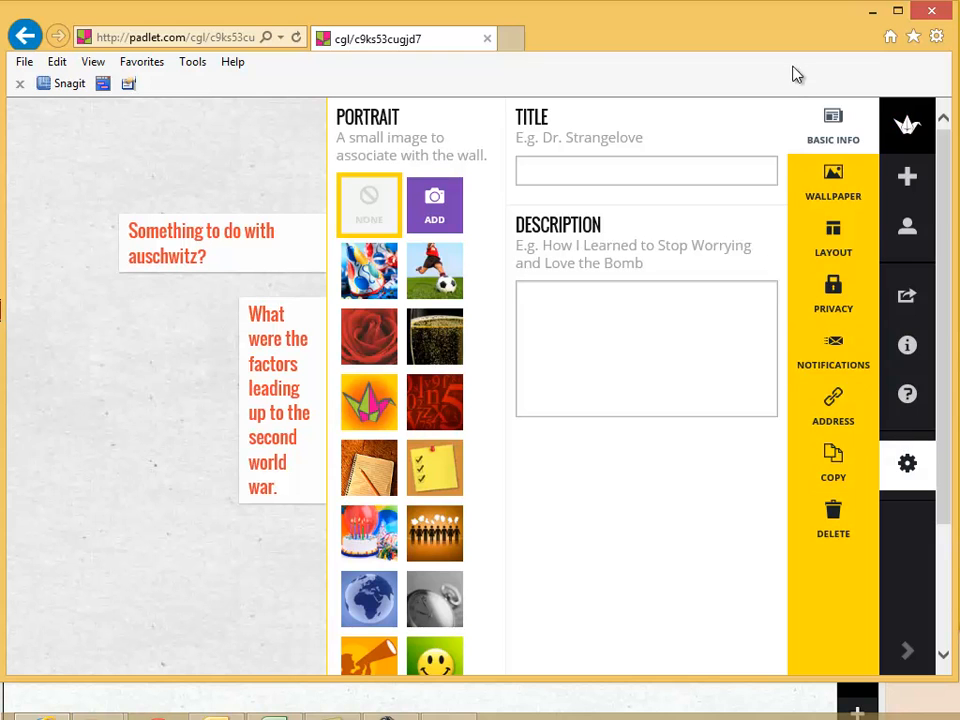
left_click(833, 290)
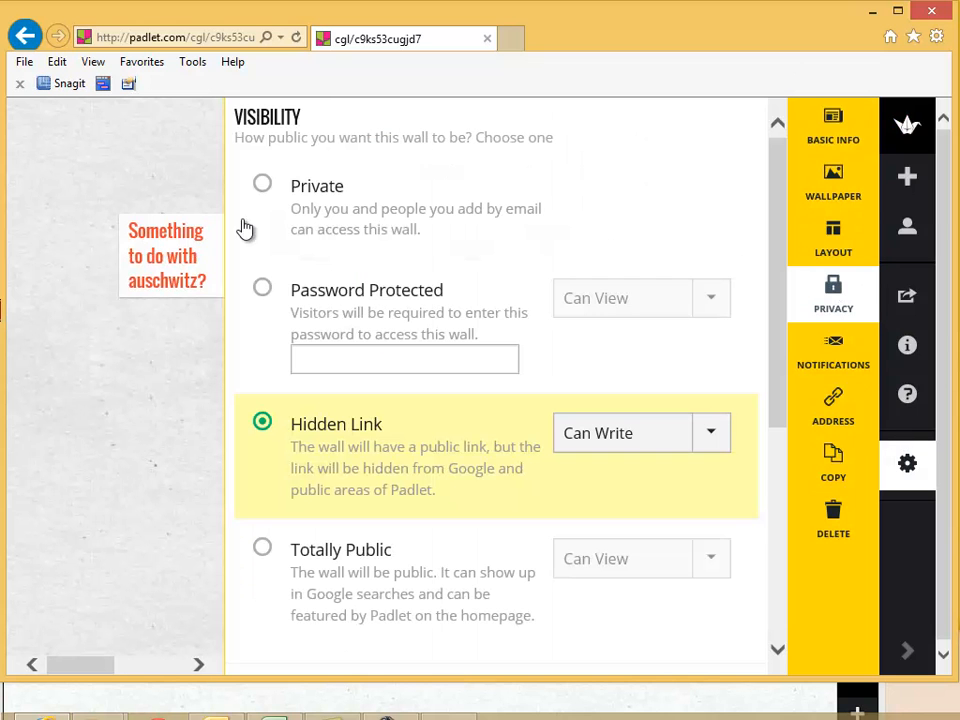